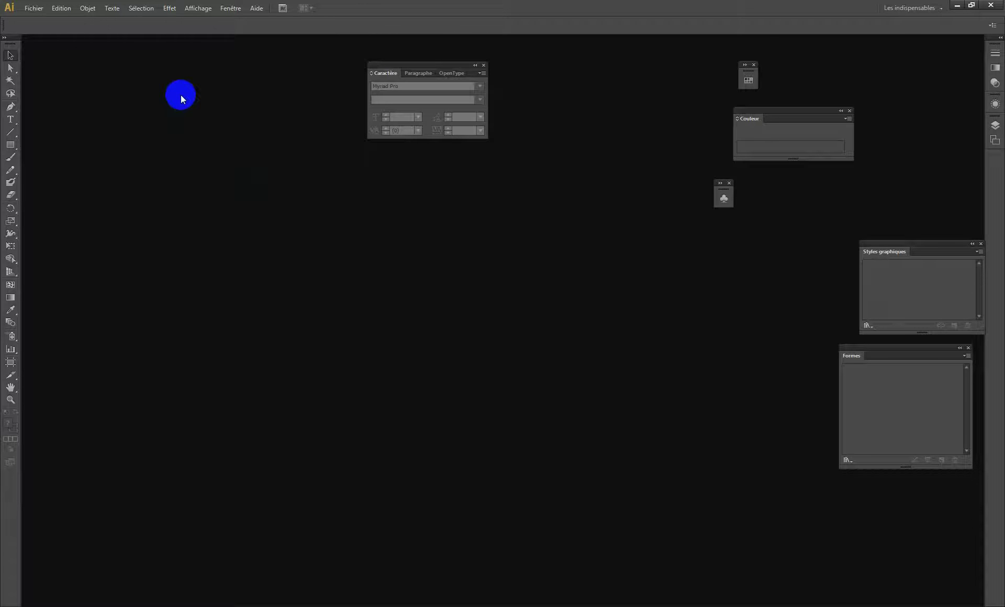
Start a new blank document with Ctrl+N.
key("ctrl+n")
Accept the default document, move the Caractère panel aside, and set the General preference options.
key("Return")
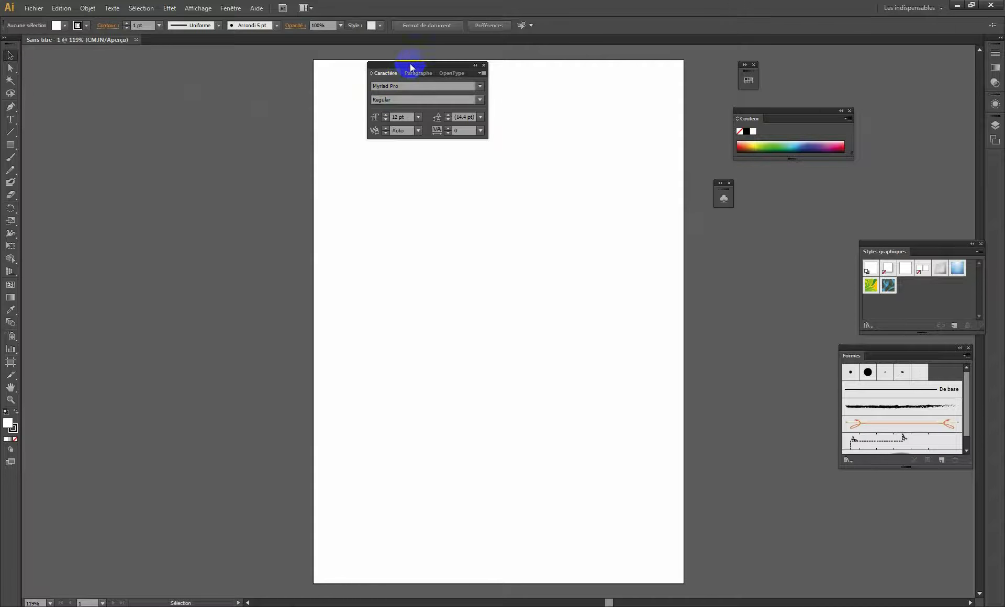
mouse_move(410, 66)
left_mouse_down()
mouse_move(731, 227)
mouse_move(741, 250)
left_mouse_up()
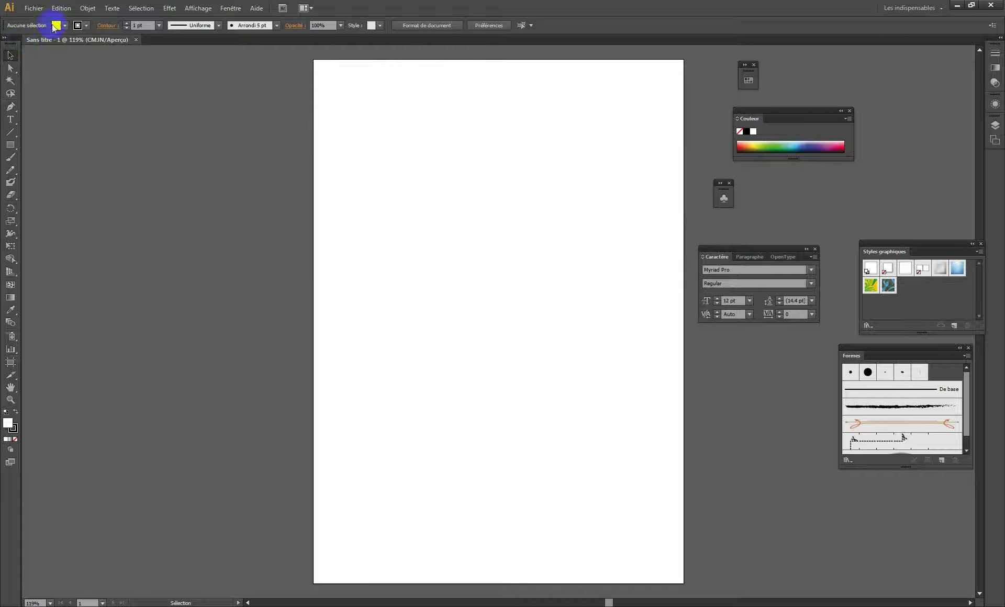
left_click(61, 8)
mouse_move(86, 326)
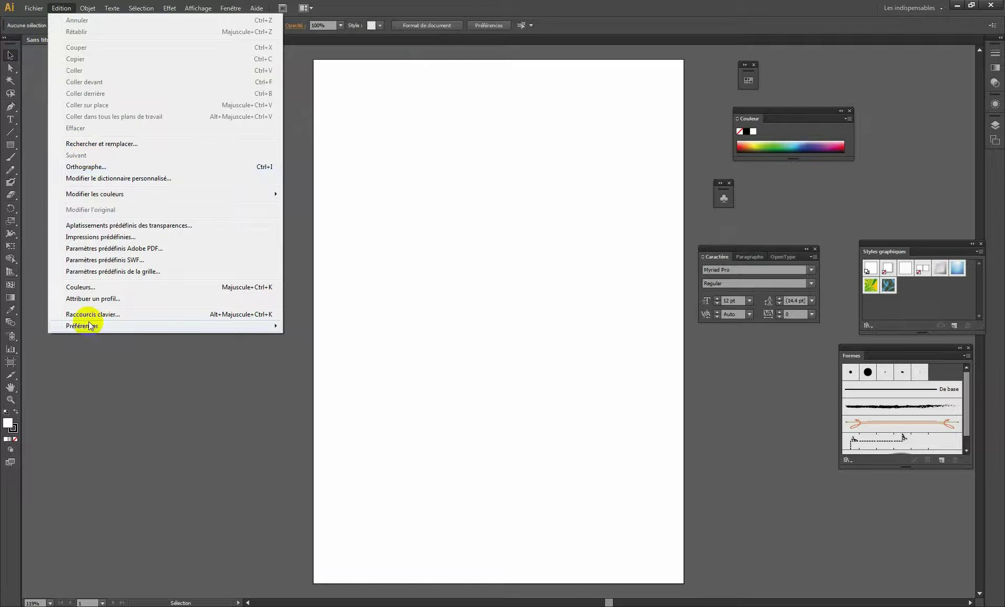
left_click(295, 327)
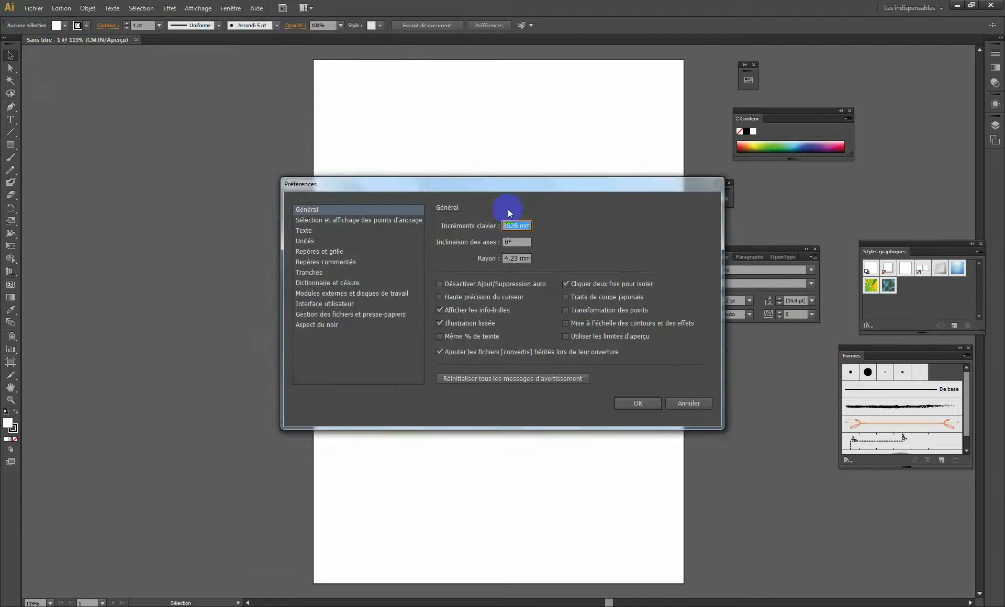
left_click(441, 283)
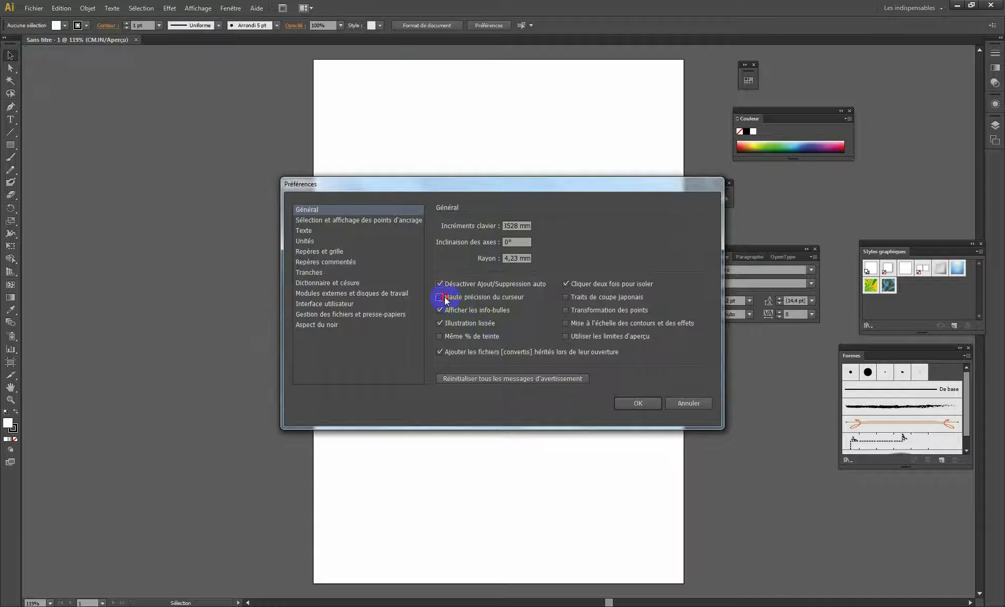
left_click(443, 338)
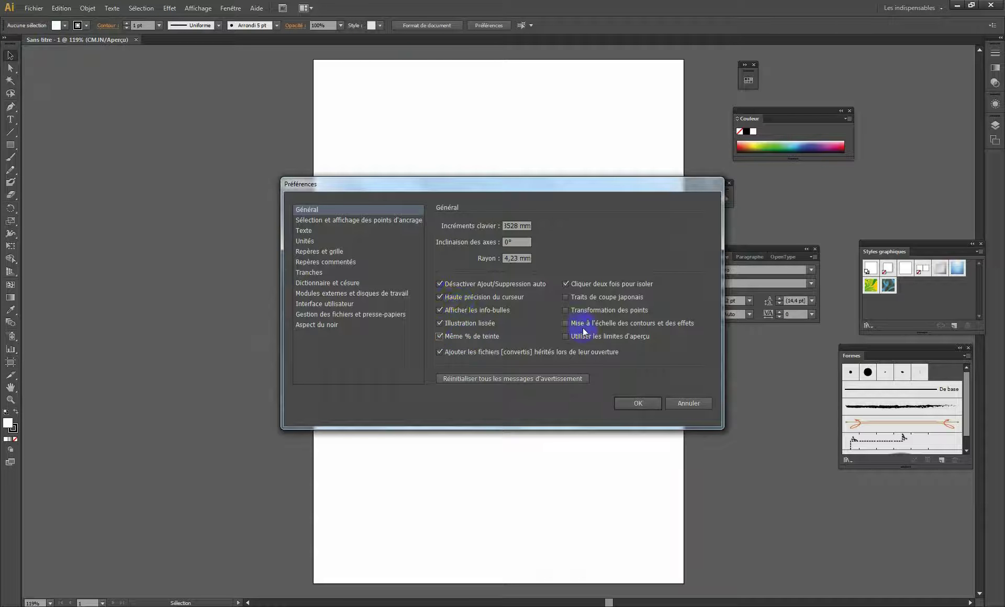
left_click(576, 297)
left_click(571, 311)
left_click(566, 323)
Set both object and text selection to select by path only.
left_click(338, 220)
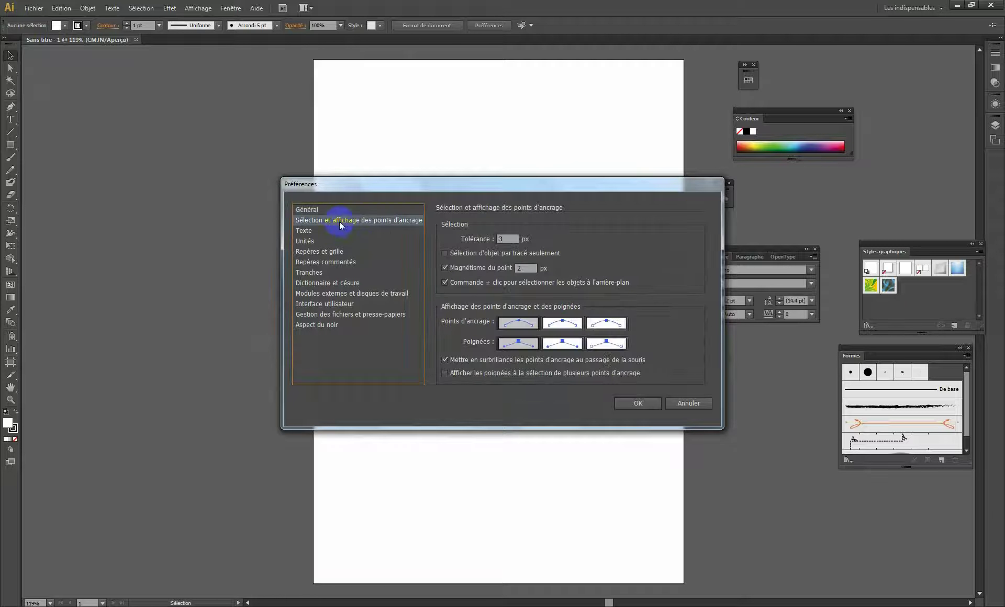
left_click(445, 254)
left_click(306, 230)
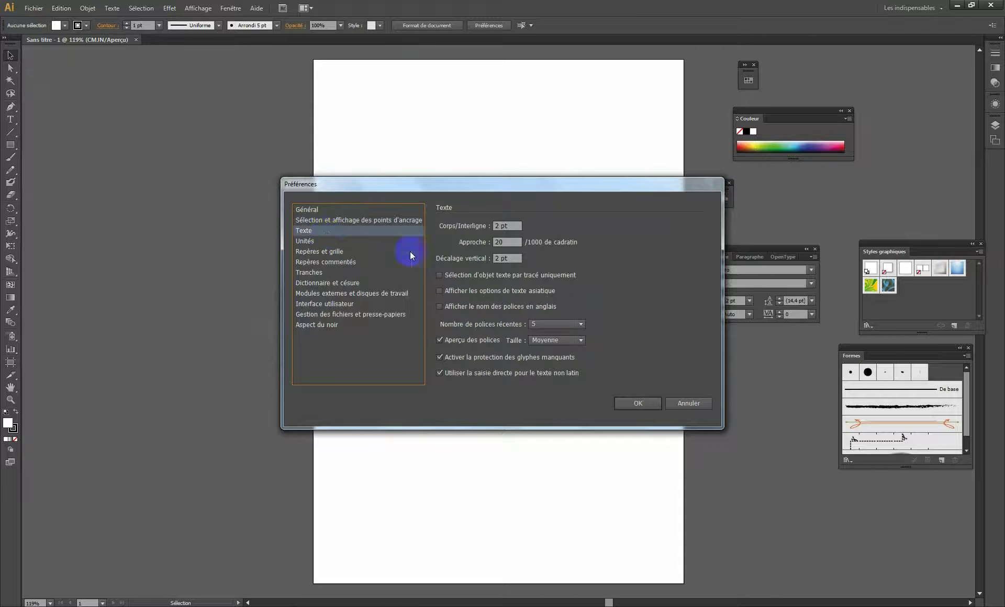
left_click(440, 275)
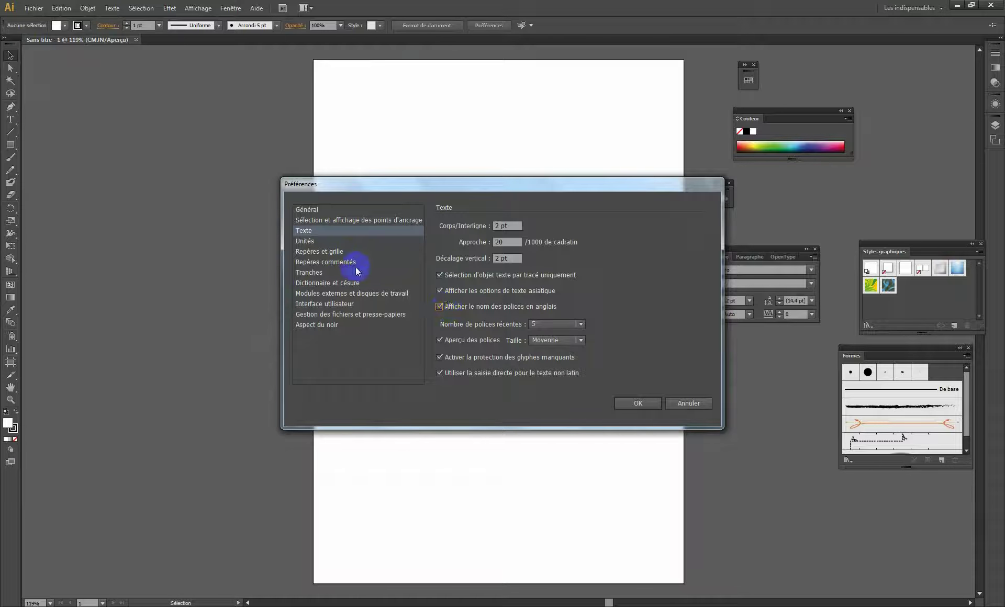
Make the guides and grid both yellow (Jaune) and apply the preferences.
left_click(332, 252)
left_click(518, 238)
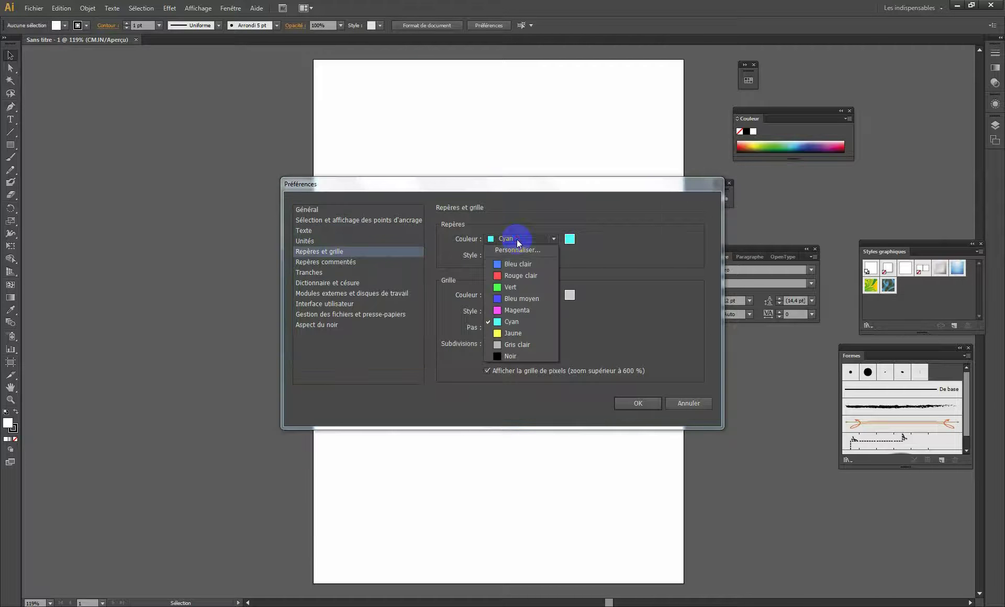
left_click(515, 315)
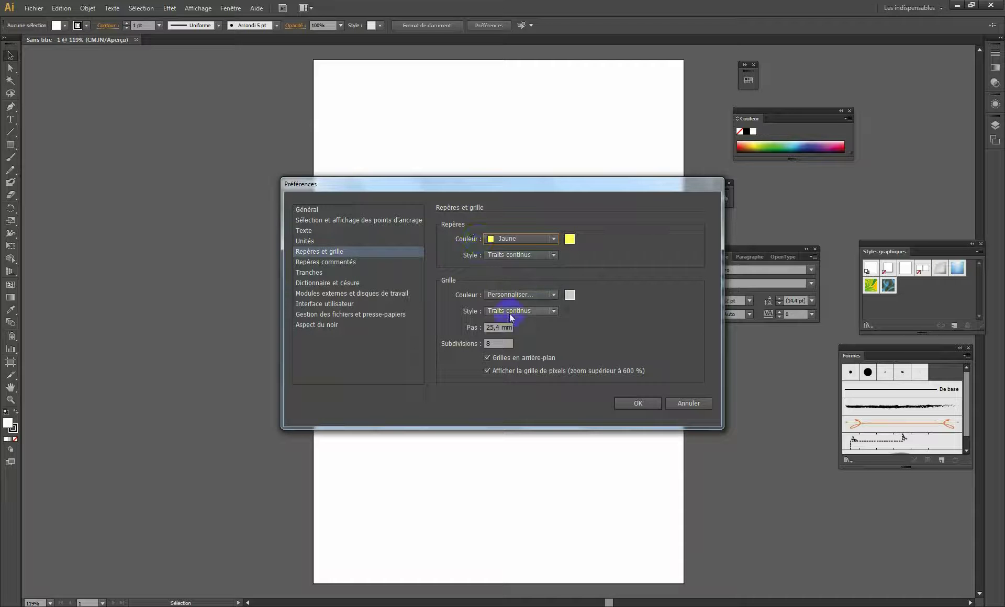
left_click(528, 296)
left_click(512, 389)
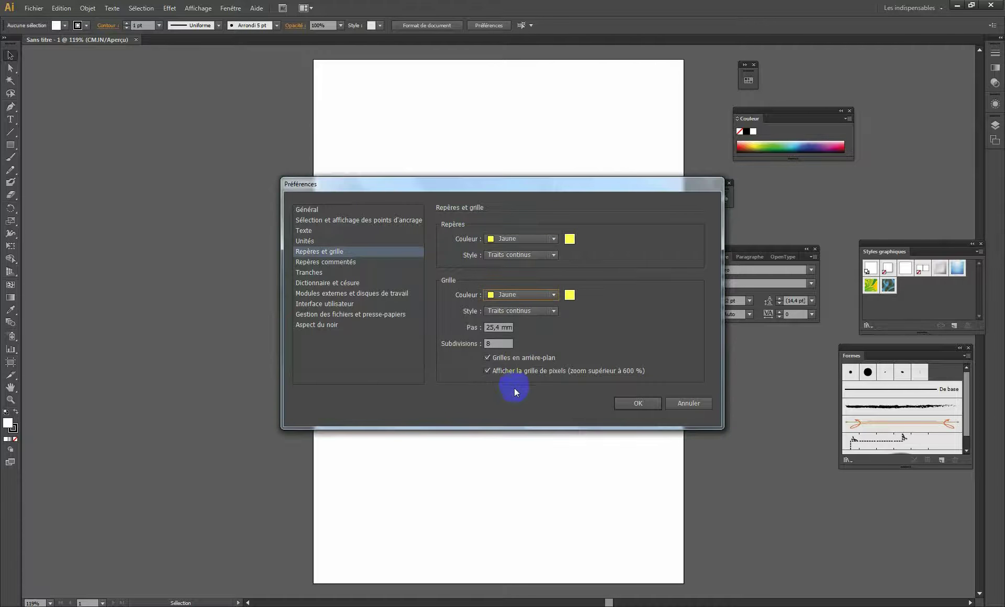
left_click(636, 402)
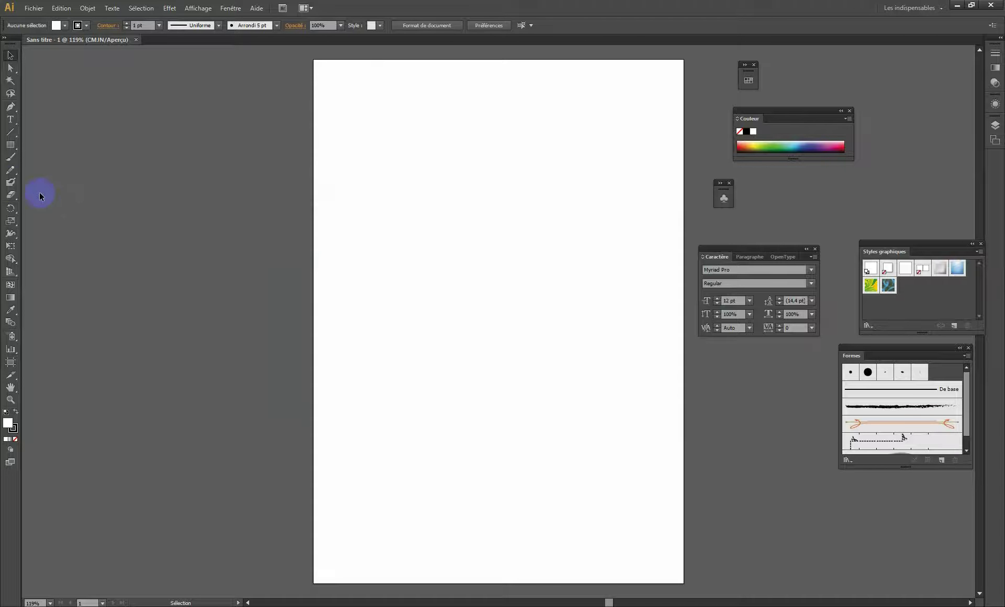
Flatten and enlarge the Blob Brush tip, then paint two wavy strokes across the upper artboard.
double_click(12, 184)
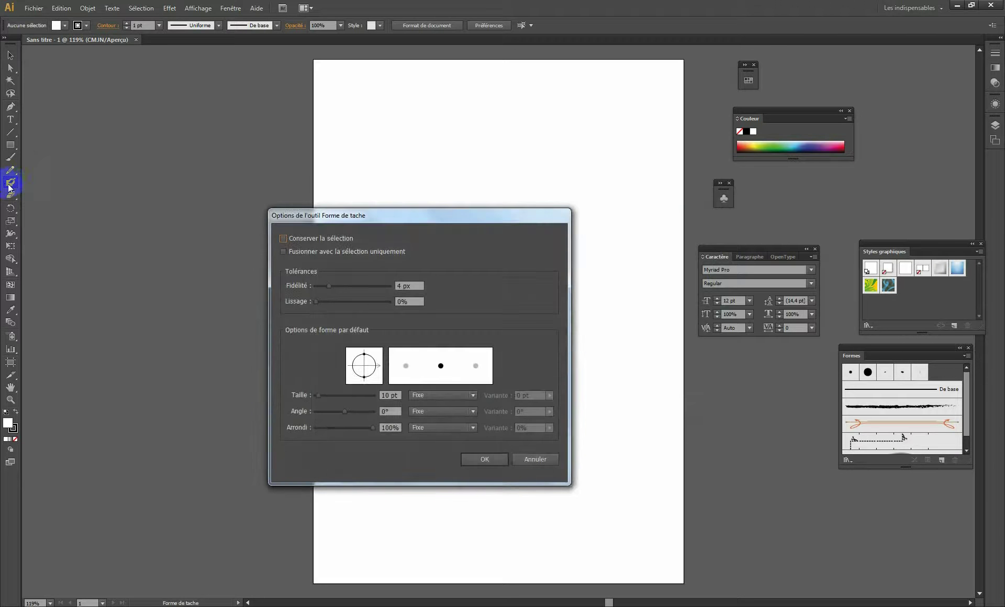
left_click_drag(364, 354, 367, 362)
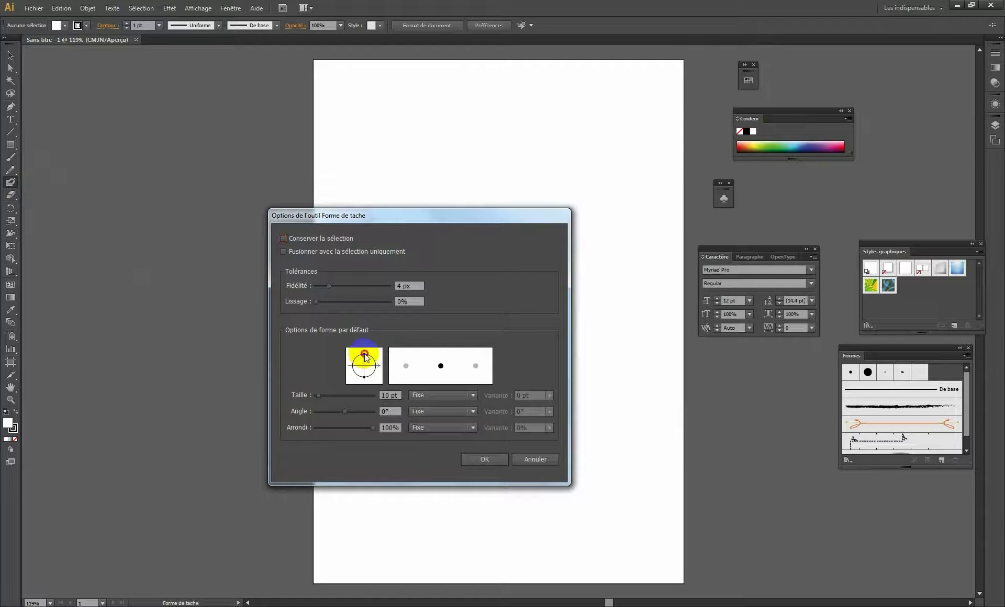
left_click_drag(318, 395, 348, 396)
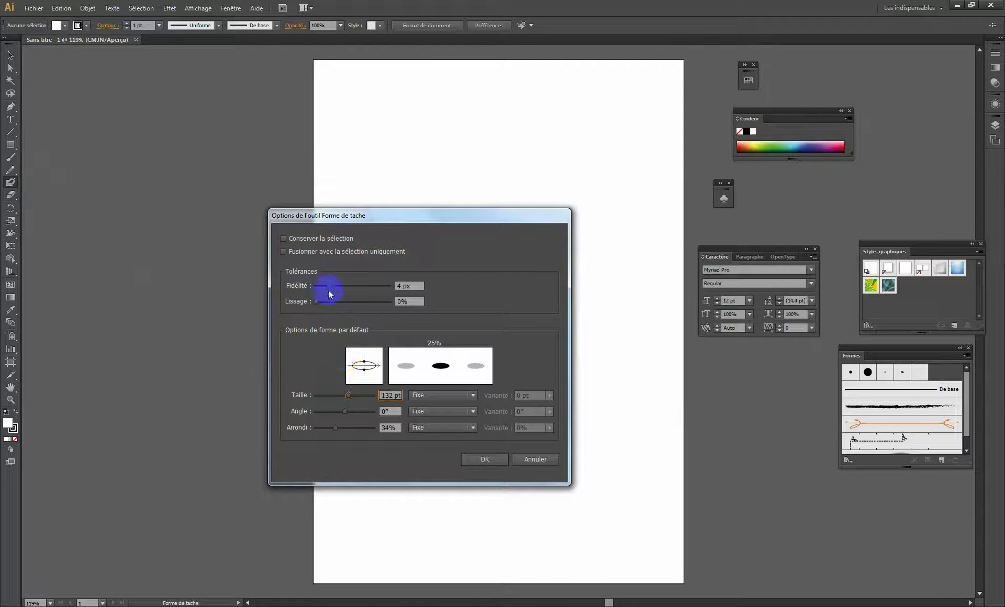
left_click(535, 460)
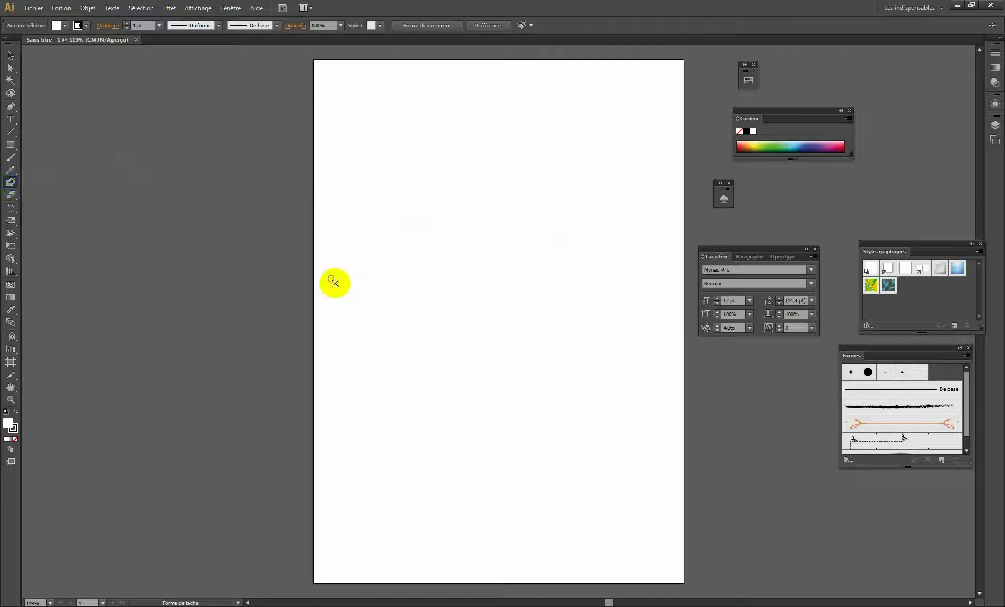
left_click_drag(386, 296, 554, 212)
left_click_drag(406, 327, 599, 210)
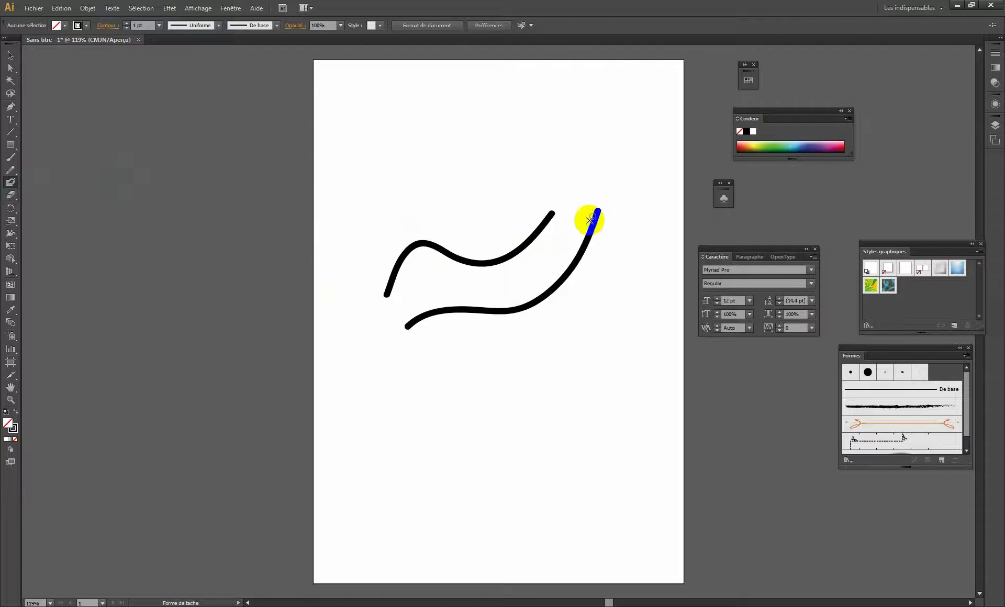
Set the Blob Brush to 79 pt, 47% roundness, 20 px fidelity, 72% smoothing; paint two thick strokes.
double_click(11, 183)
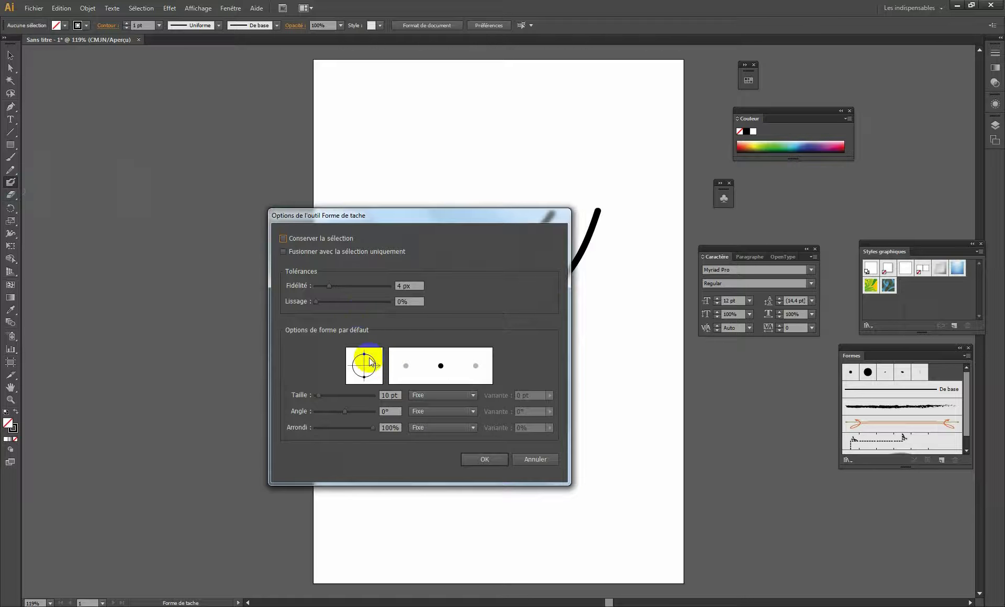
left_click_drag(363, 347, 365, 366)
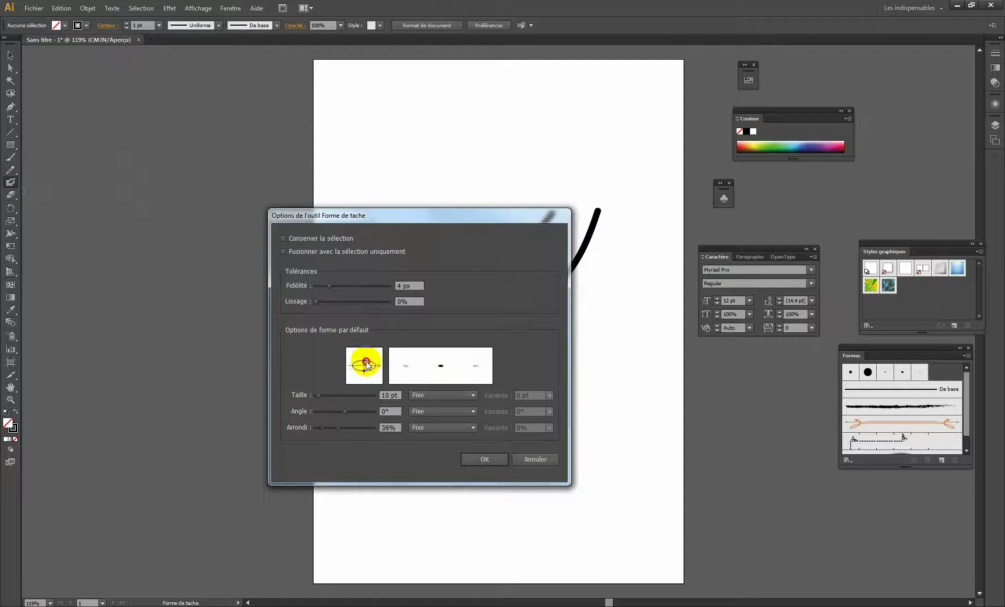
left_click(320, 395)
left_click_drag(320, 397, 338, 397)
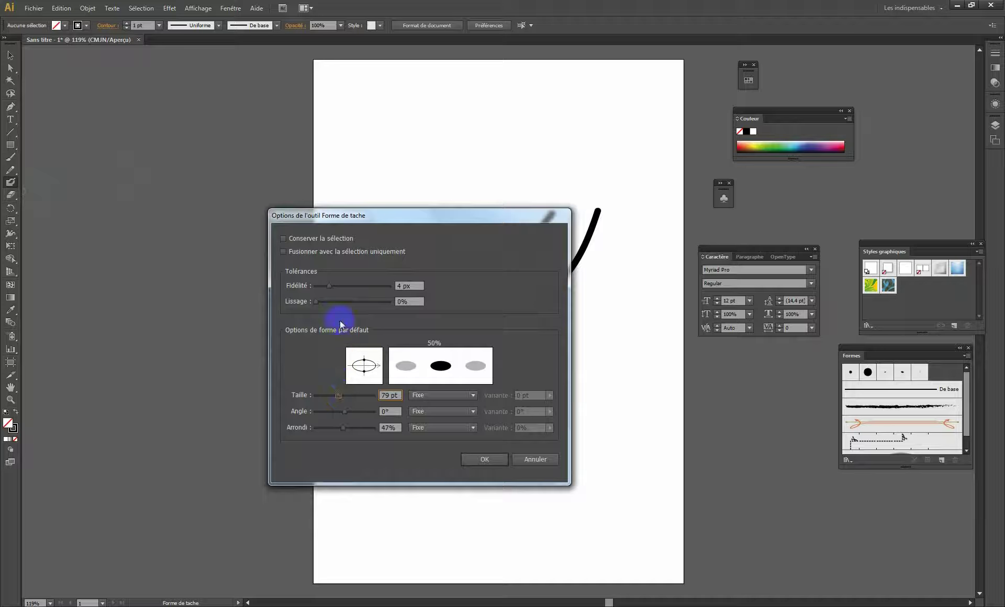
left_click(329, 286)
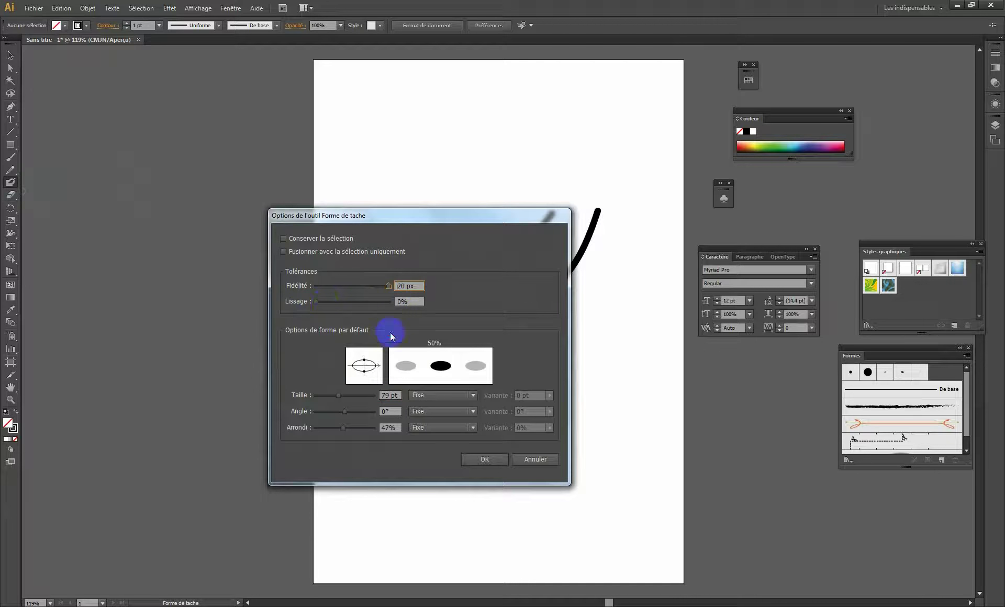
left_click_drag(316, 304, 369, 302)
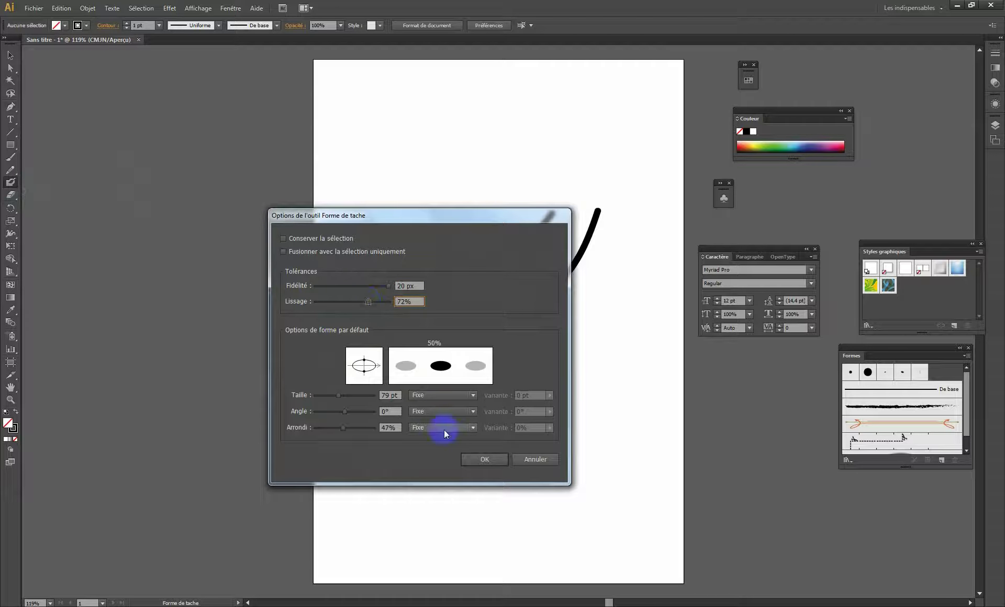
left_click(475, 460)
left_click_drag(418, 422, 608, 332)
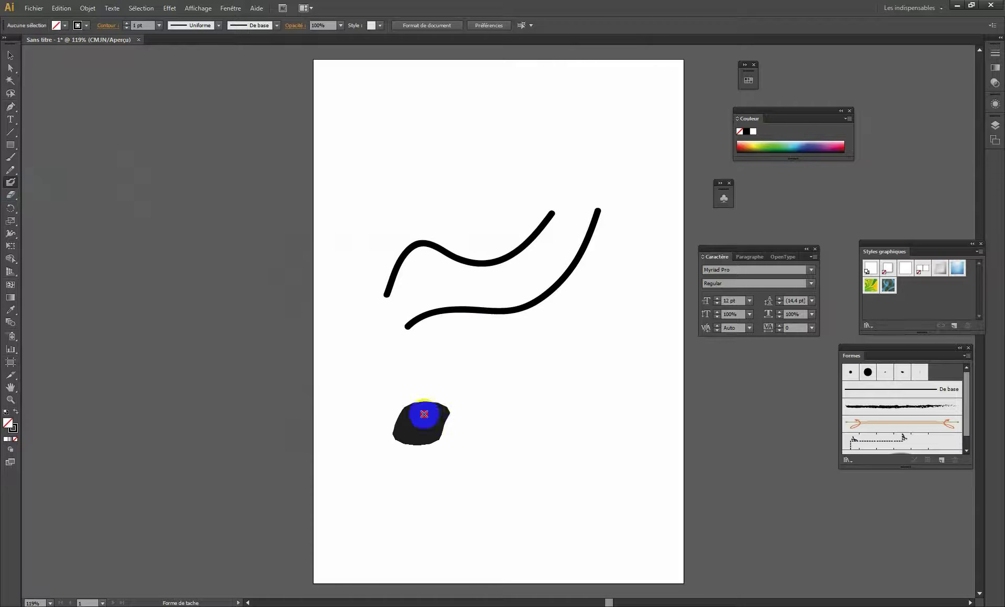
left_click_drag(406, 178, 582, 105)
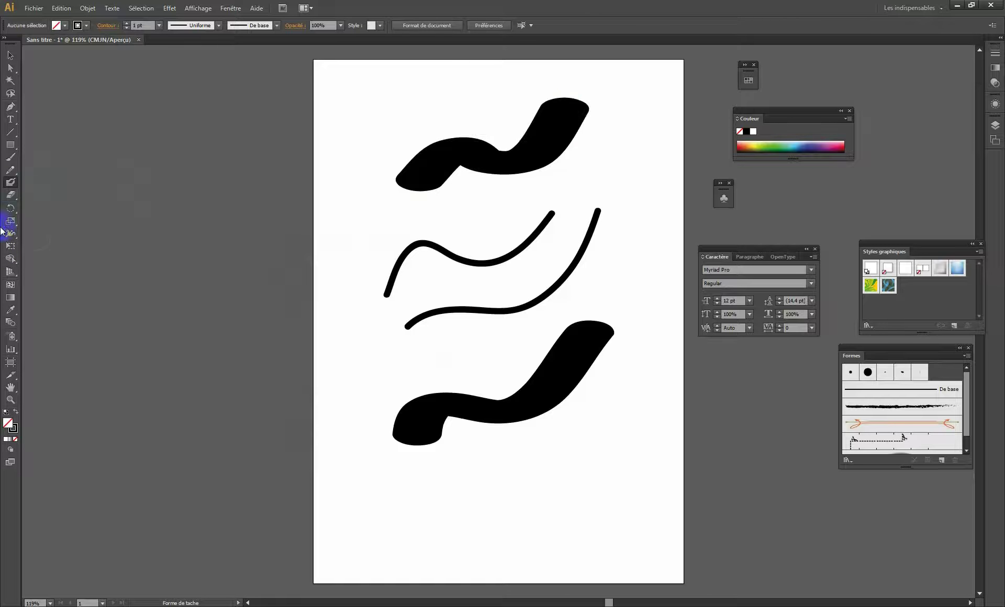
Set the Eraser to 38% roundness, 126° angle and 75 pt size.
double_click(10, 195)
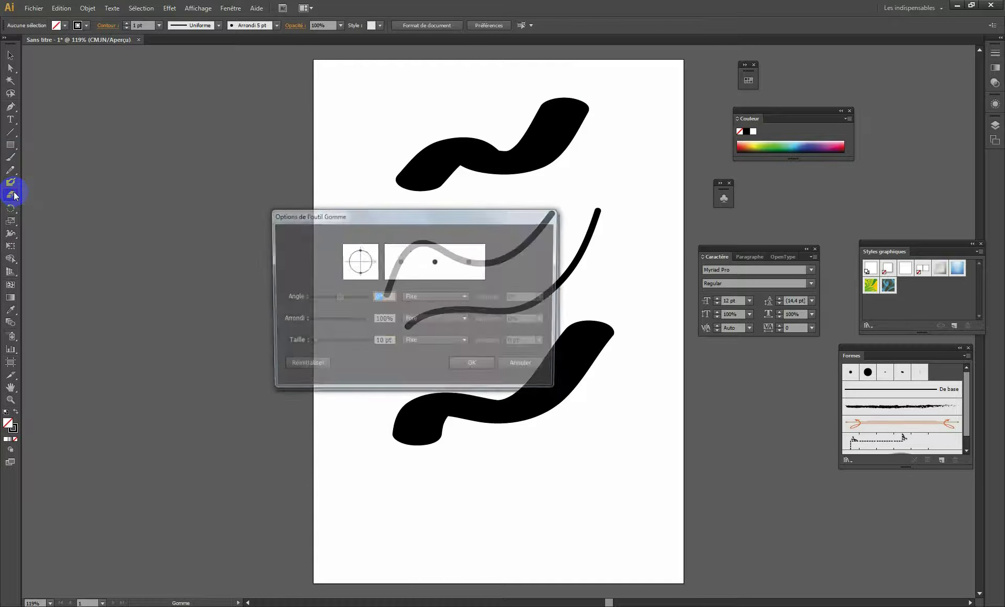
left_click_drag(359, 255, 359, 257)
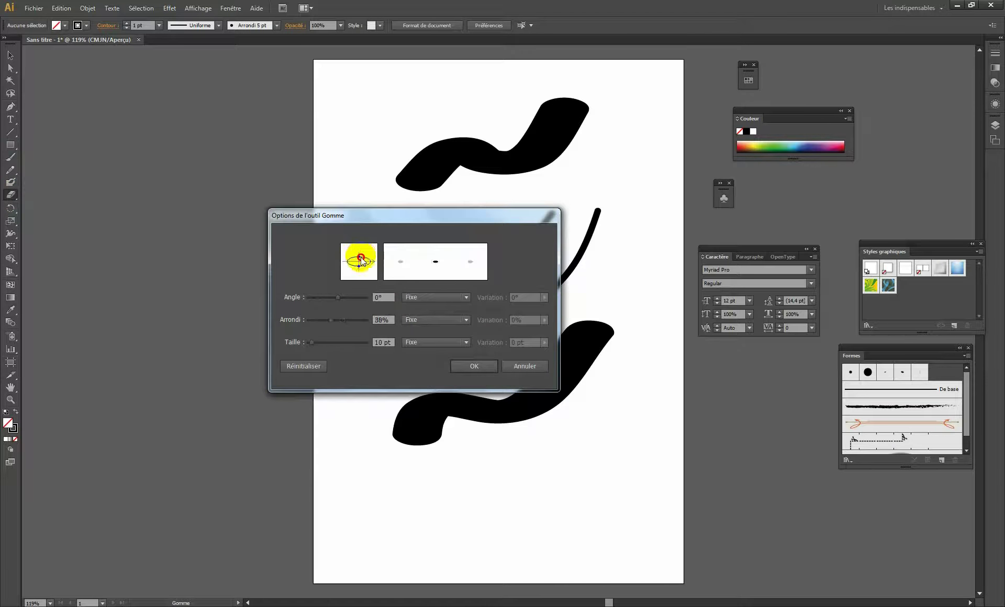
left_click_drag(340, 299, 358, 297)
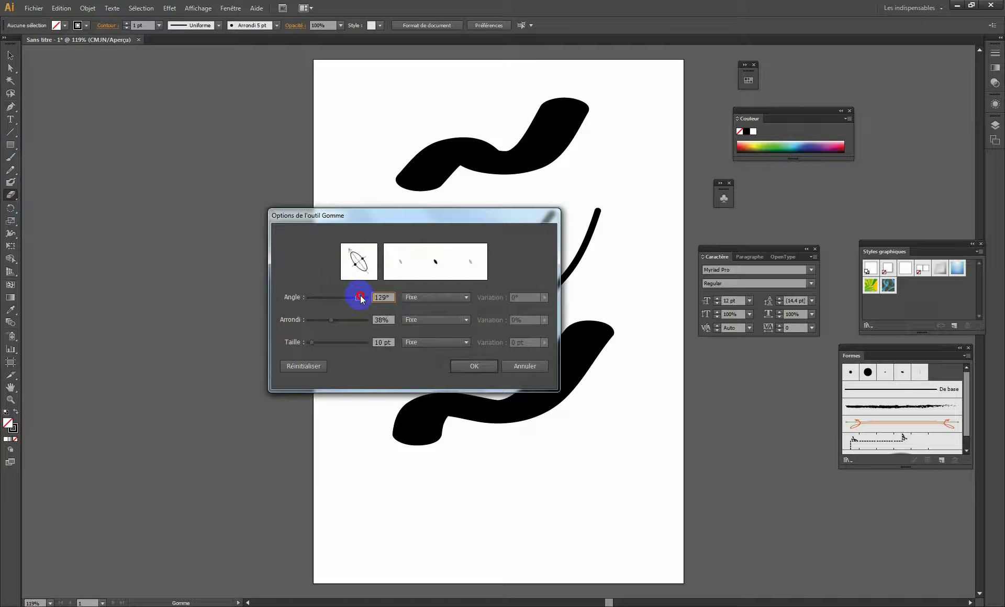
left_click_drag(314, 343, 331, 342)
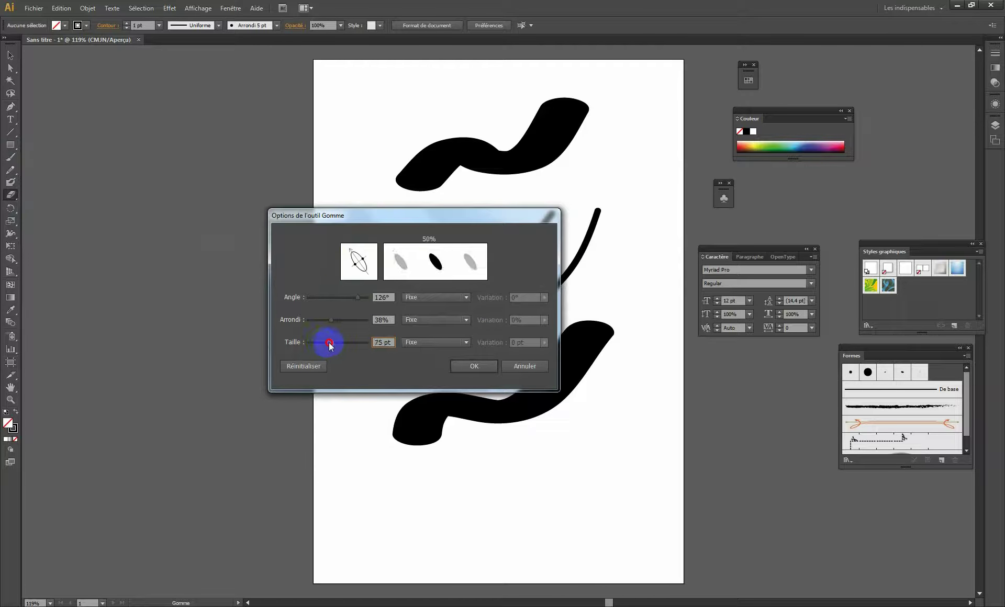
left_click(473, 368)
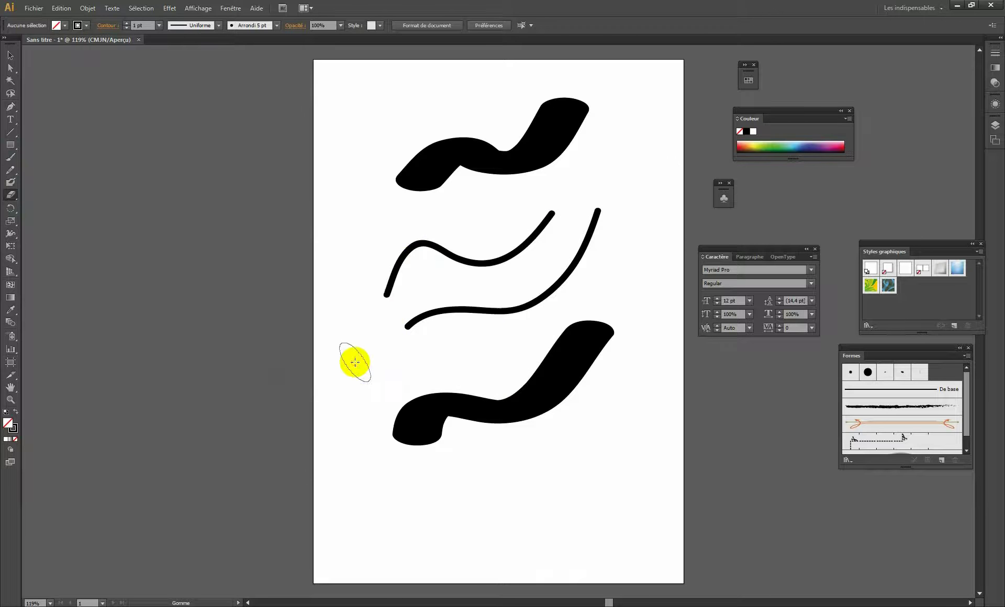
Erase through the thin curves and cut two gaps in the upper thick stroke.
mouse_move(489, 334)
left_mouse_down()
mouse_move(433, 332)
mouse_move(481, 276)
mouse_move(413, 247)
left_mouse_up()
left_click_drag(451, 99, 464, 146)
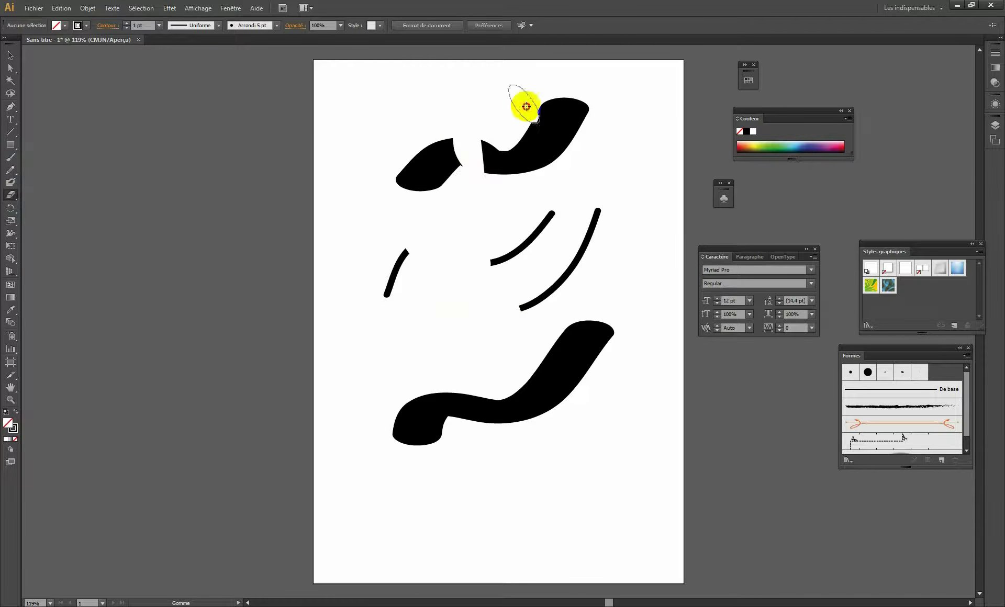
left_click_drag(523, 104, 572, 146)
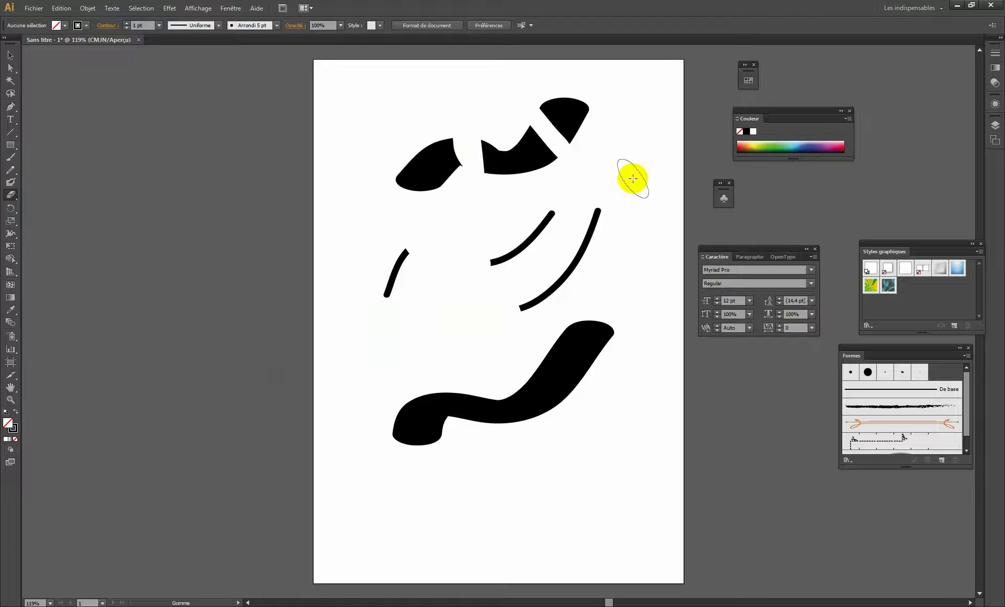
Close the drawing, choosing Non to discard the changes.
left_click(994, 8)
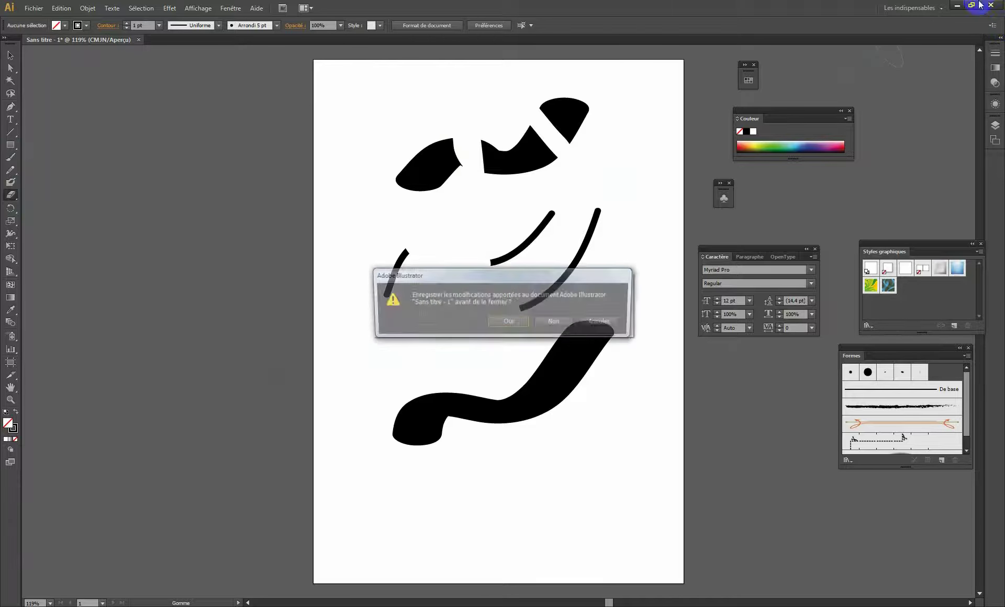
left_click(556, 323)
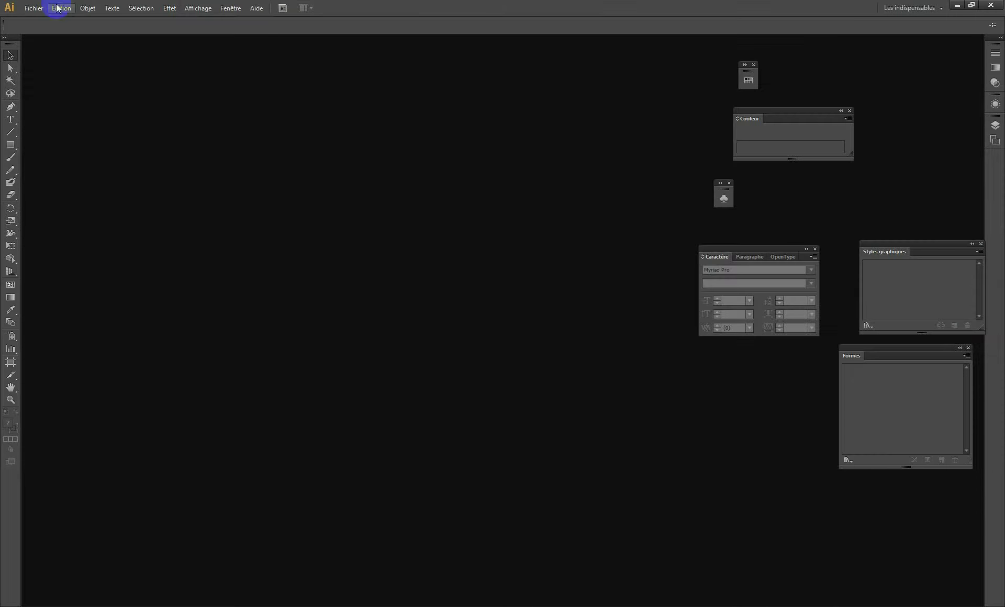
Check the Repères et grille preferences and close the dialog.
left_click(61, 8)
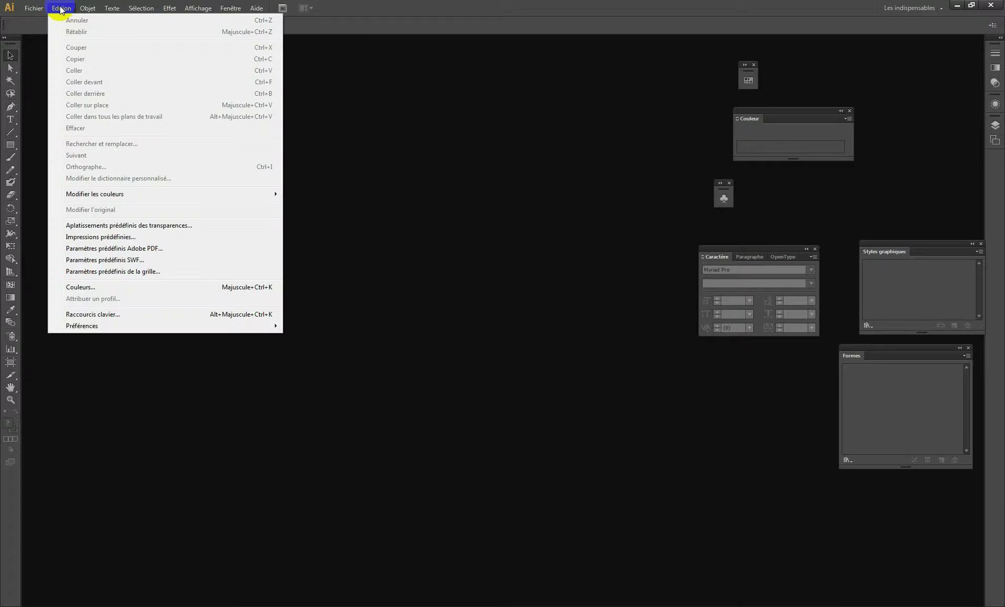
mouse_move(82, 325)
left_click(344, 325)
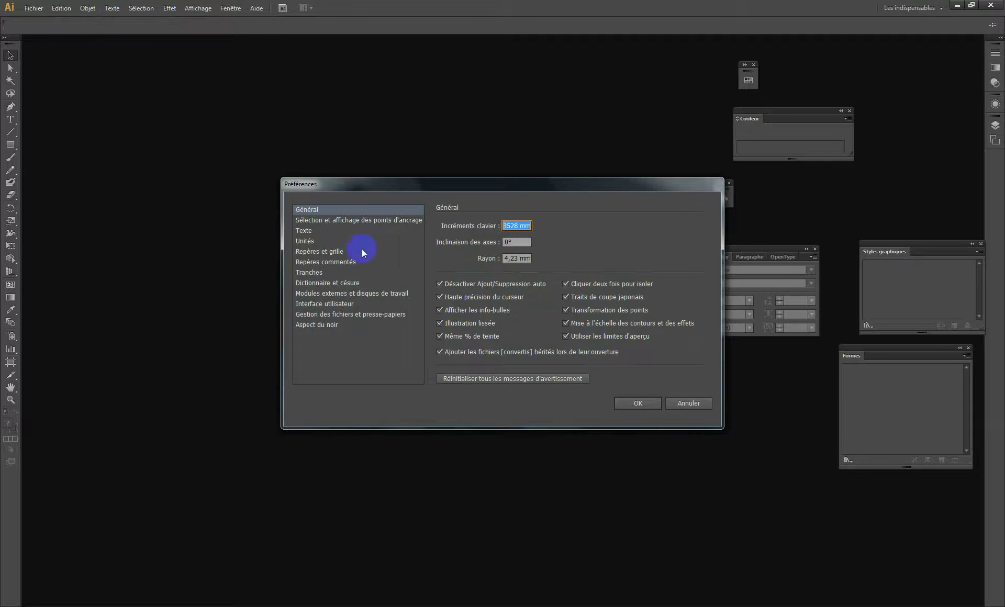
left_click(324, 252)
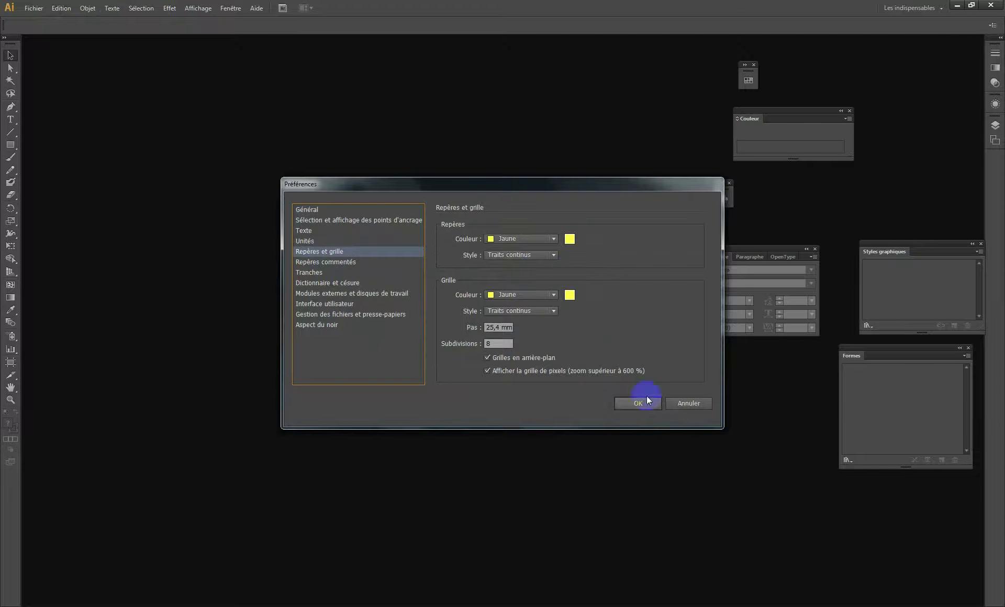
left_click(687, 404)
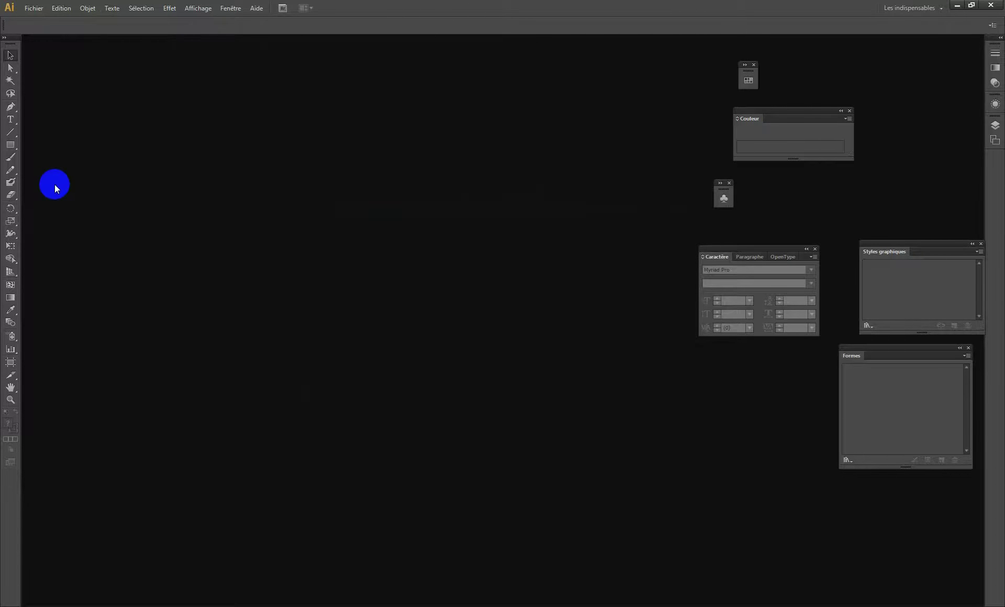
In a new document, paint a thick wavy stroke, erase a cut through it, and close without saving.
key("ctrl+alt+n")
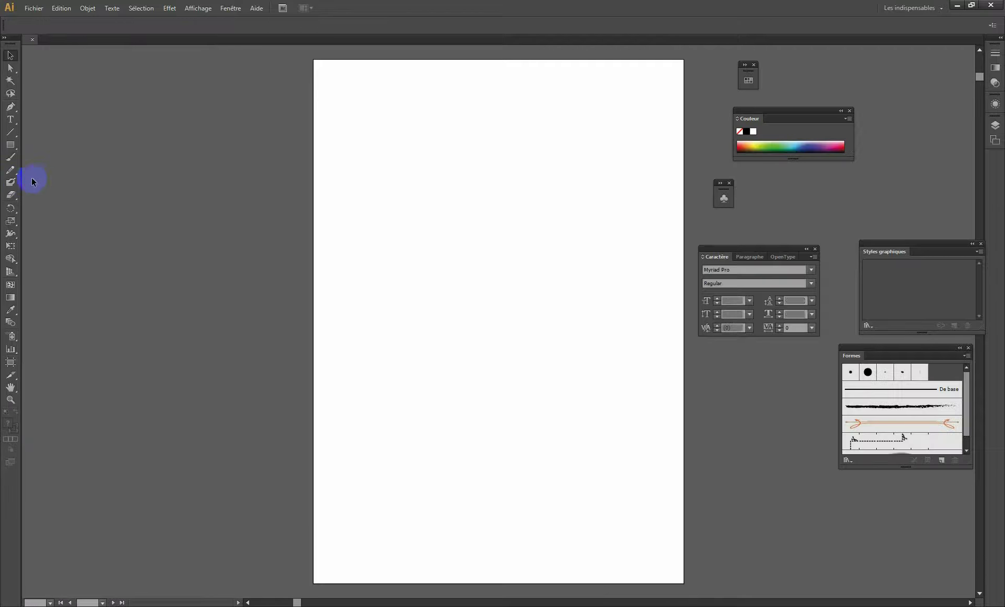
left_click(10, 182)
left_click_drag(416, 252, 633, 124)
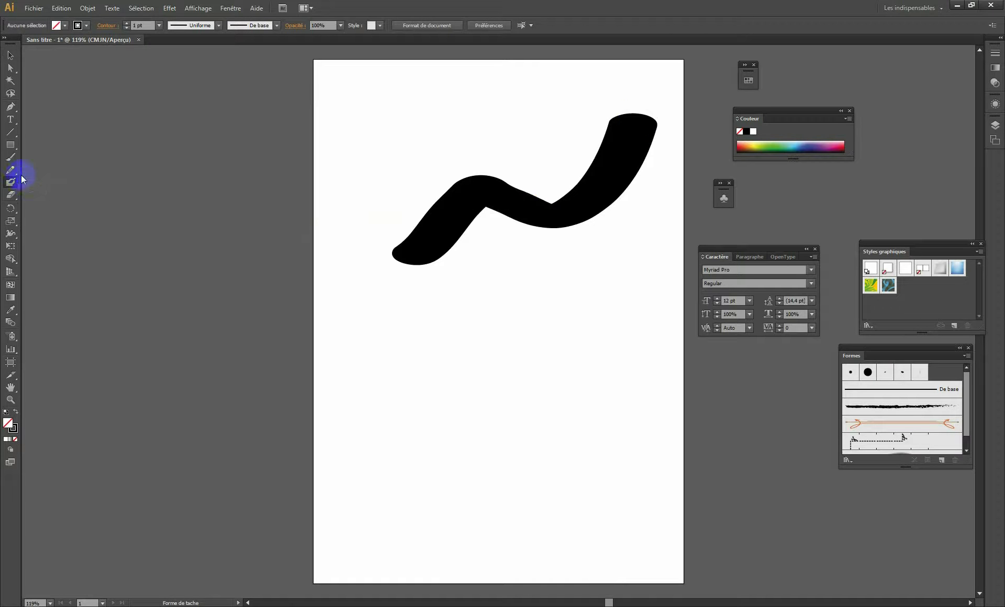
left_click(10, 195)
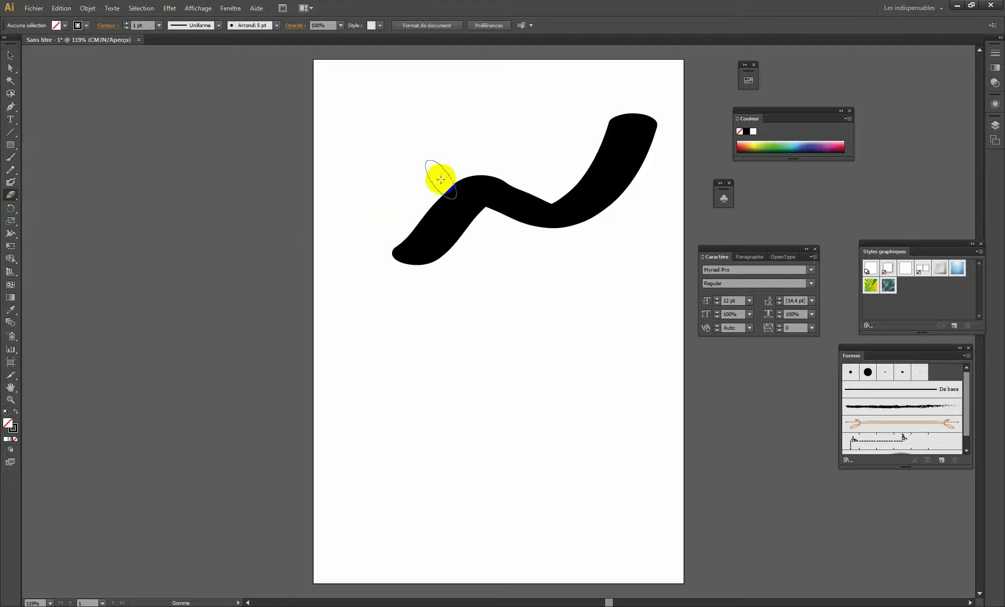
left_click_drag(441, 180, 460, 285)
left_click(991, 5)
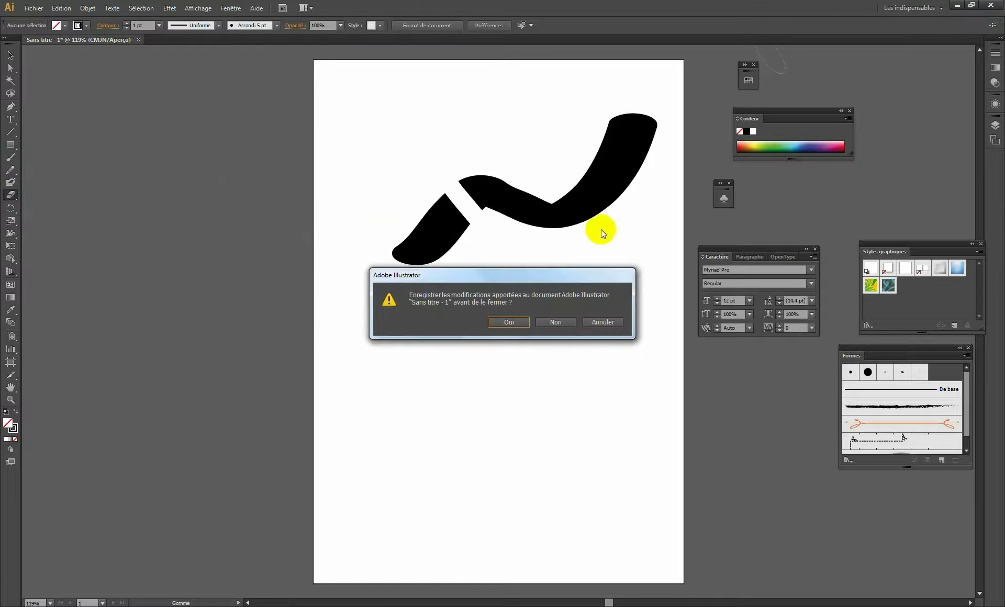
left_click(549, 321)
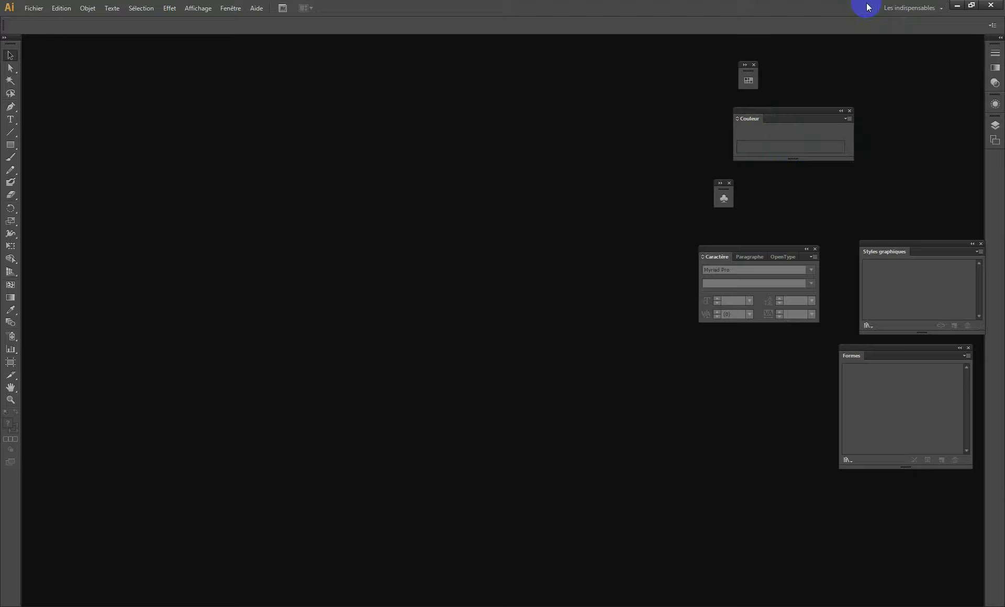
Reset the Les indispensables workspace and start a new document.
left_click(911, 11)
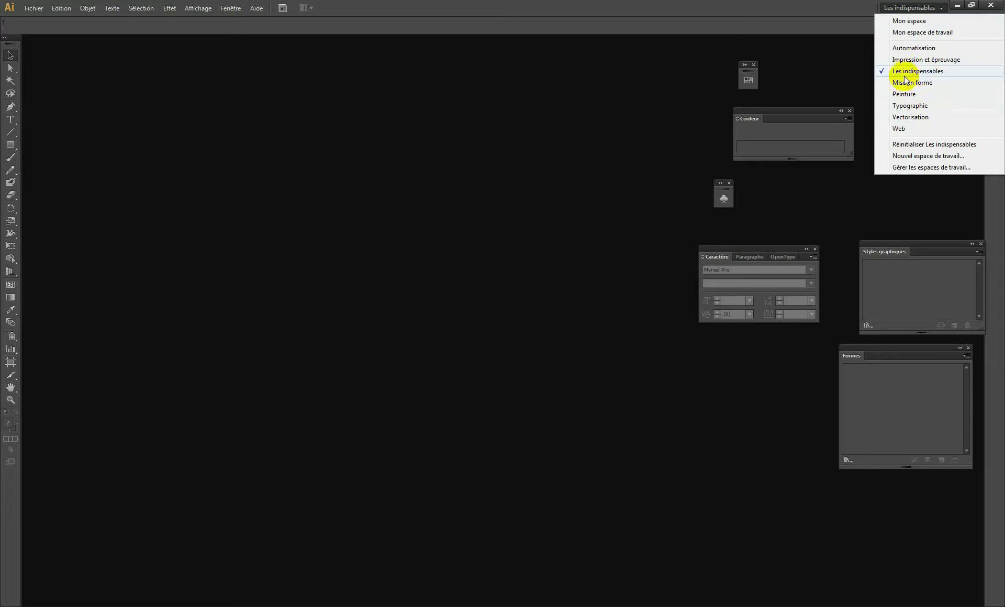
left_click(928, 146)
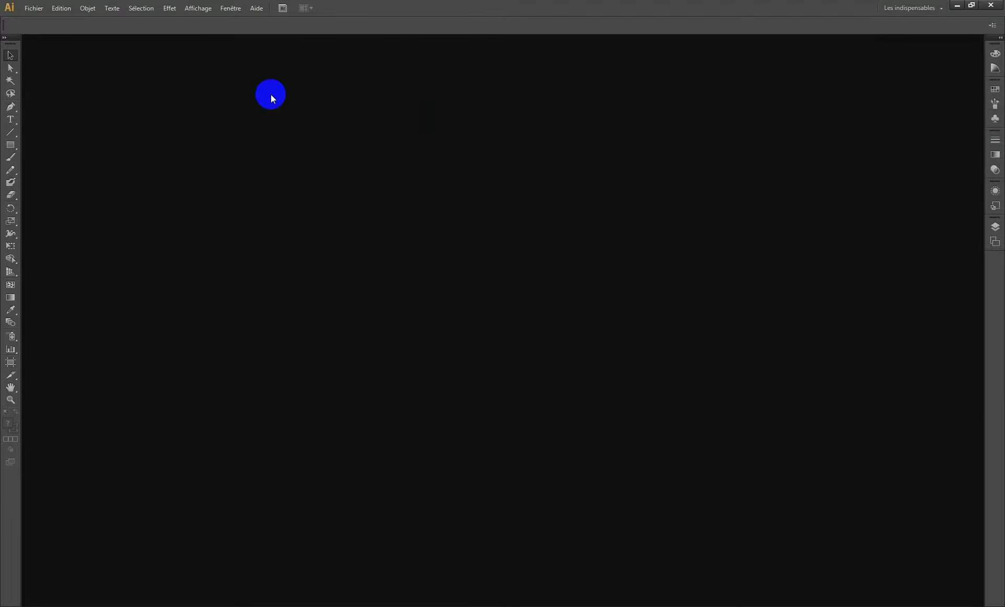
key("ctrl+n")
key("Return")
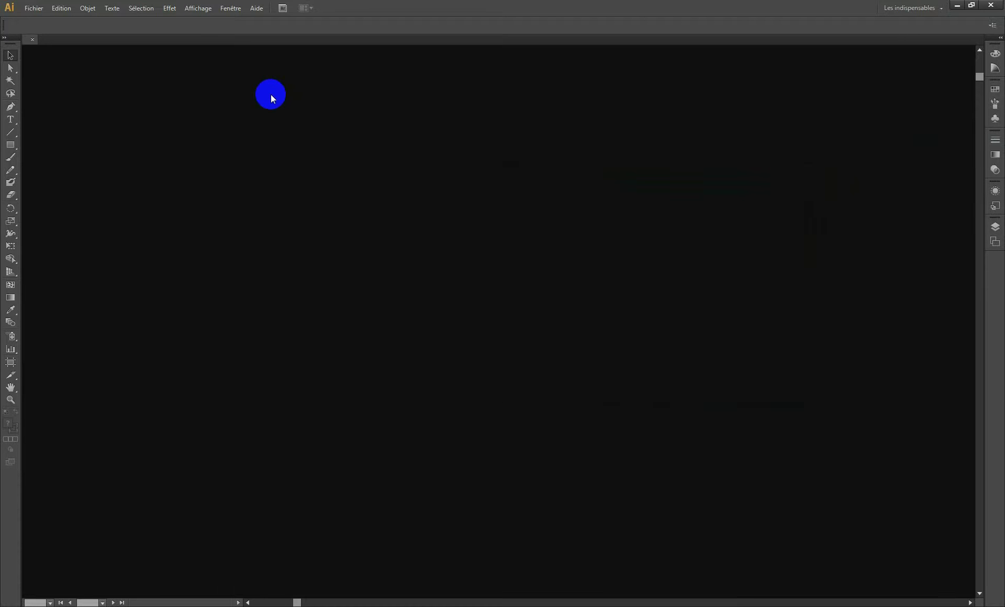
left_click(61, 8)
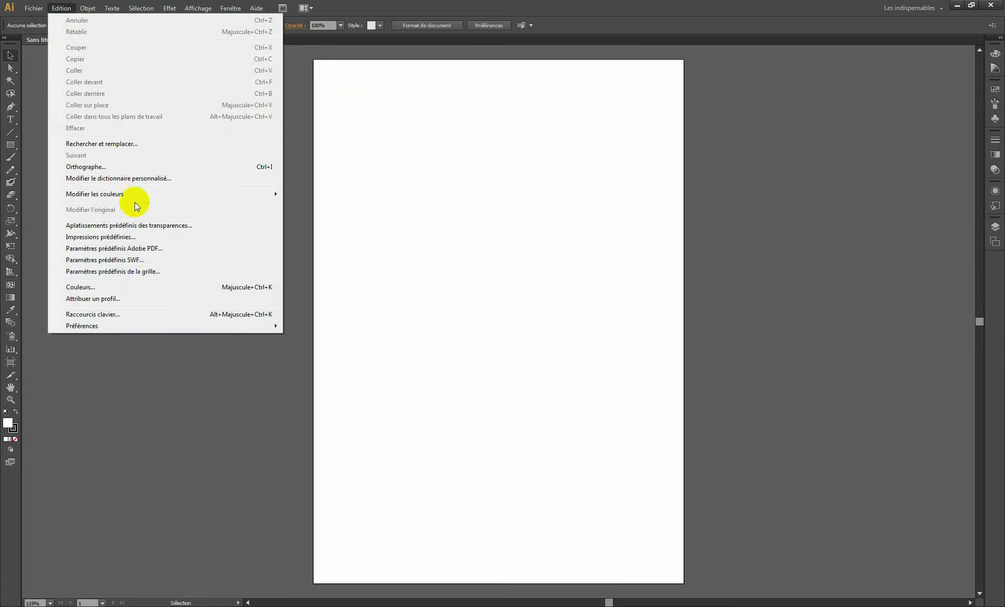
mouse_move(83, 325)
left_click(255, 325)
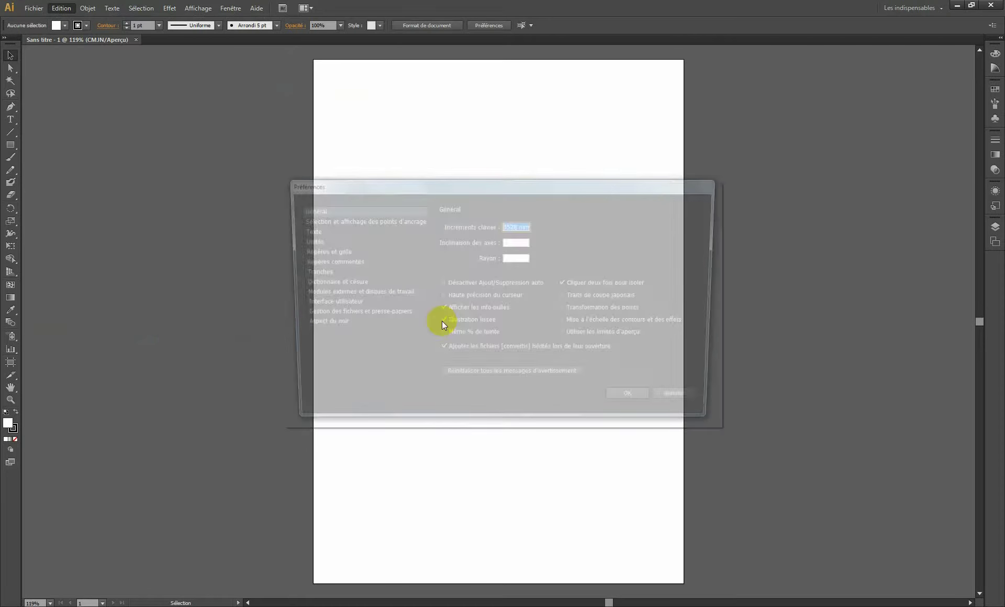
left_click(320, 254)
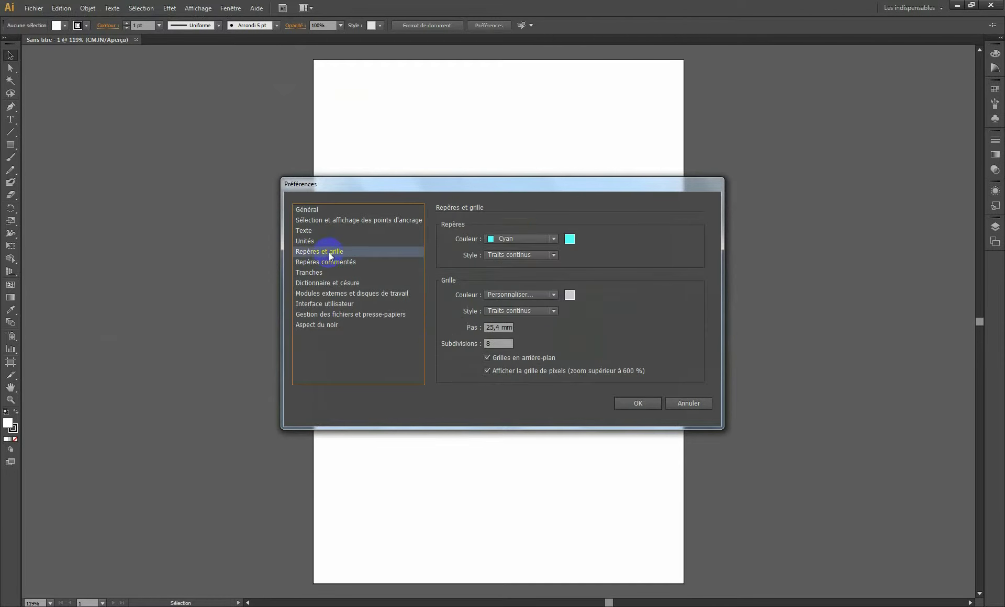
left_click(696, 403)
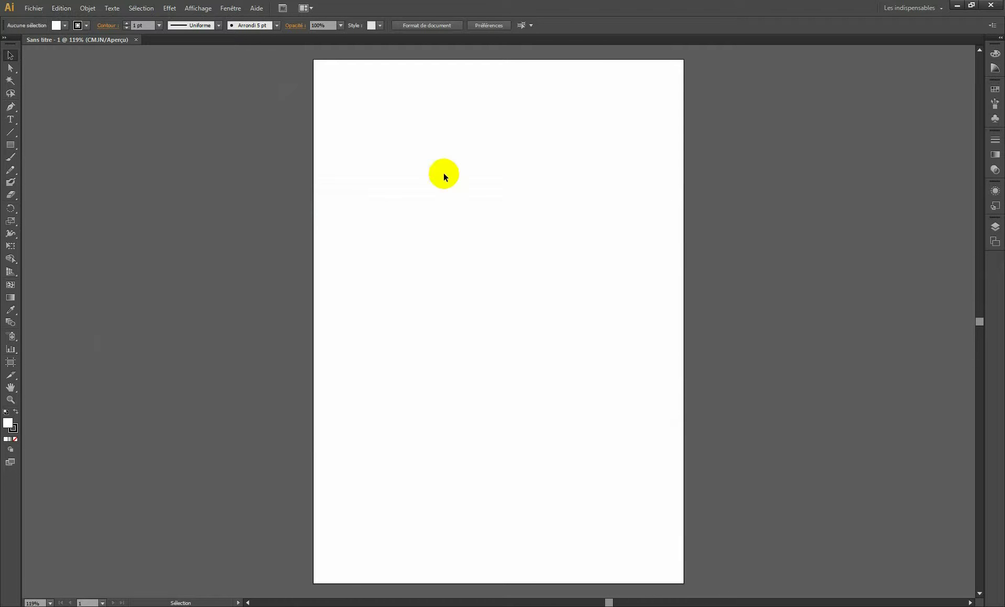
Paint a black wavy Blob Brush stroke and erase a small gap near its right end.
left_click(11, 183)
left_click_drag(375, 255, 518, 210)
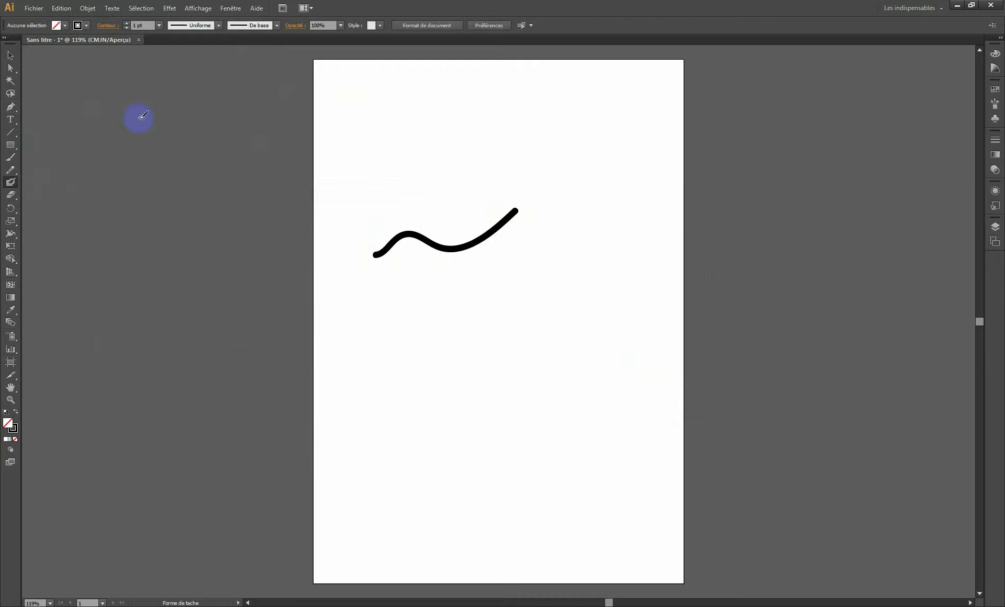
left_click(11, 194)
left_click_drag(460, 258, 494, 267)
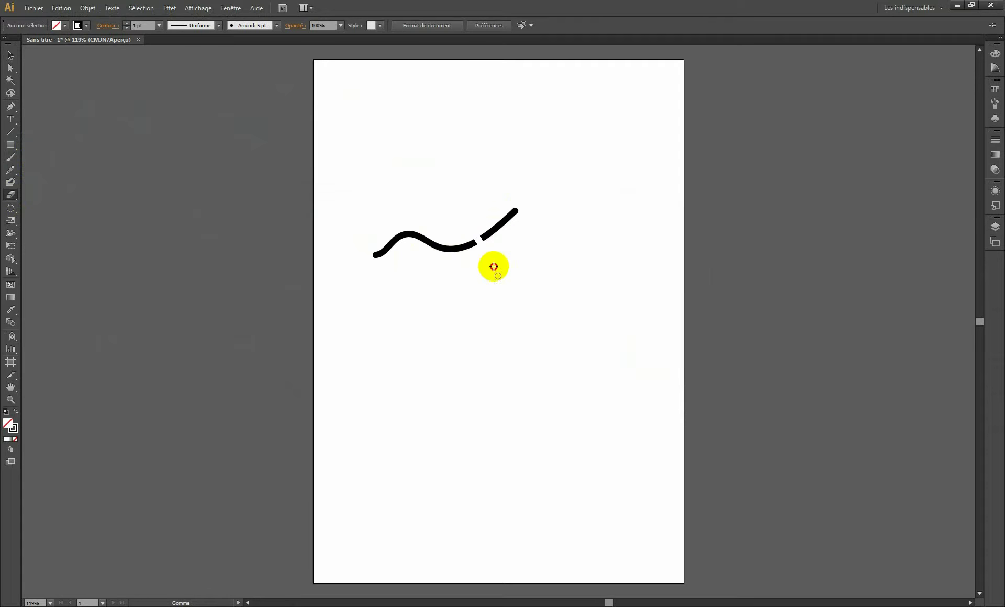